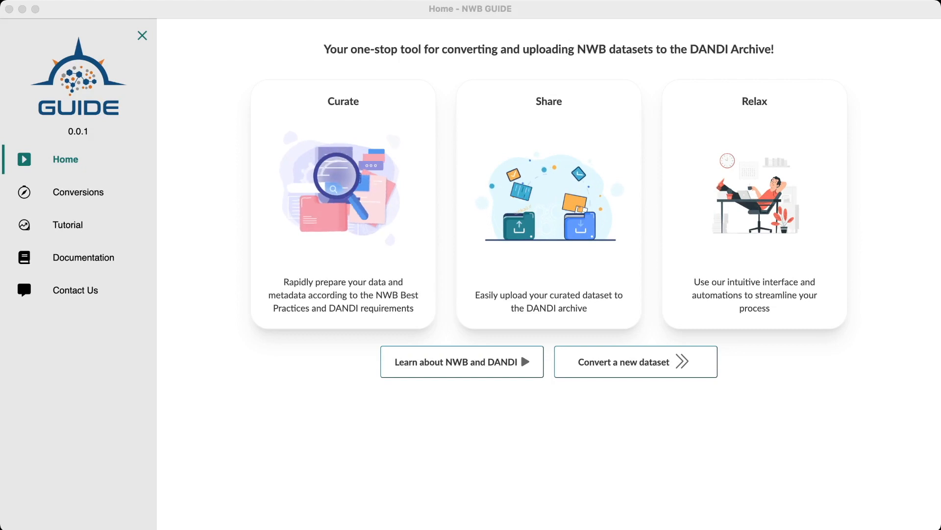
# Resume curating the existing NWB GUIDE Tutorial Data conversion and proceed past the guided mode welcome page to its project details
pyautogui.click(96, 193)
pyautogui.click(93, 195)
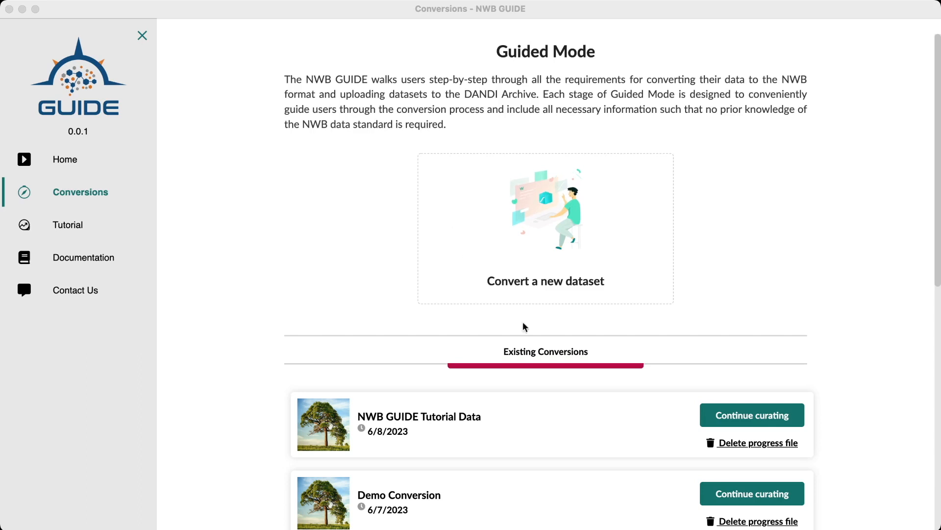
pyautogui.click(731, 393)
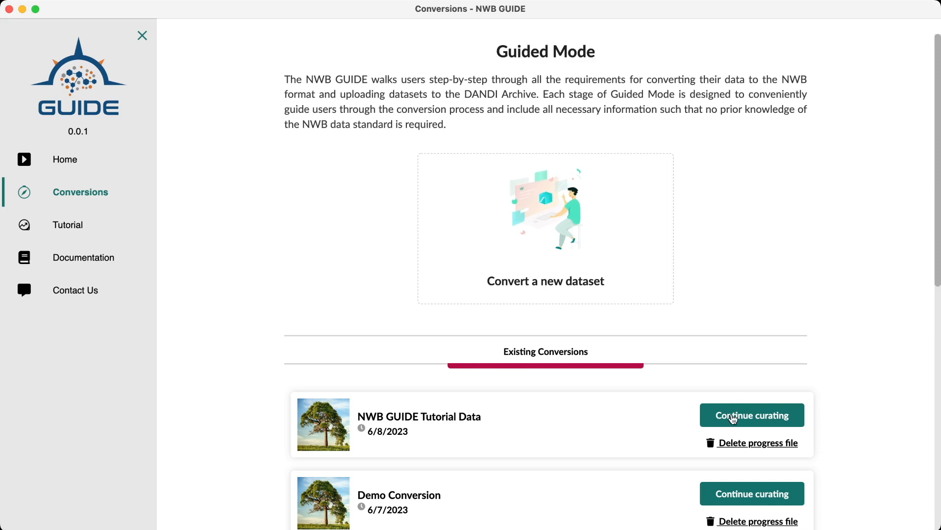
pyautogui.click(733, 417)
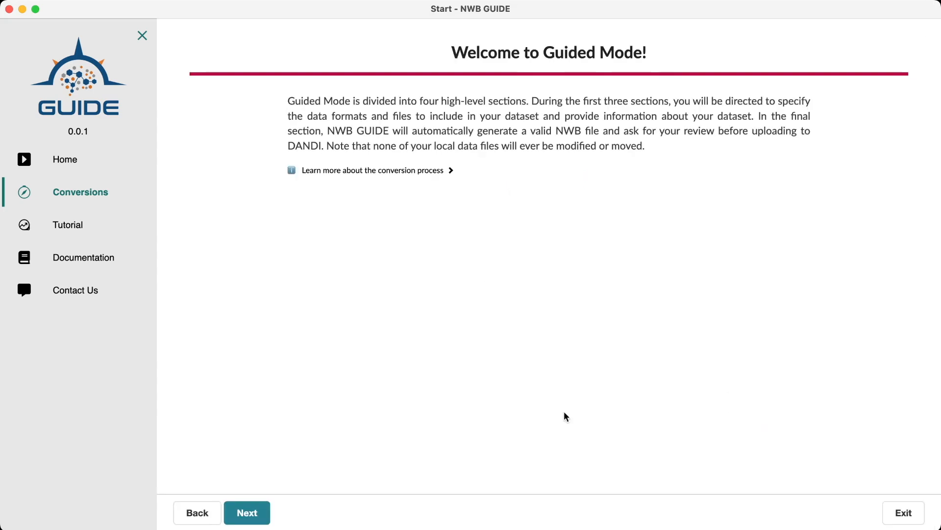
pyautogui.click(254, 513)
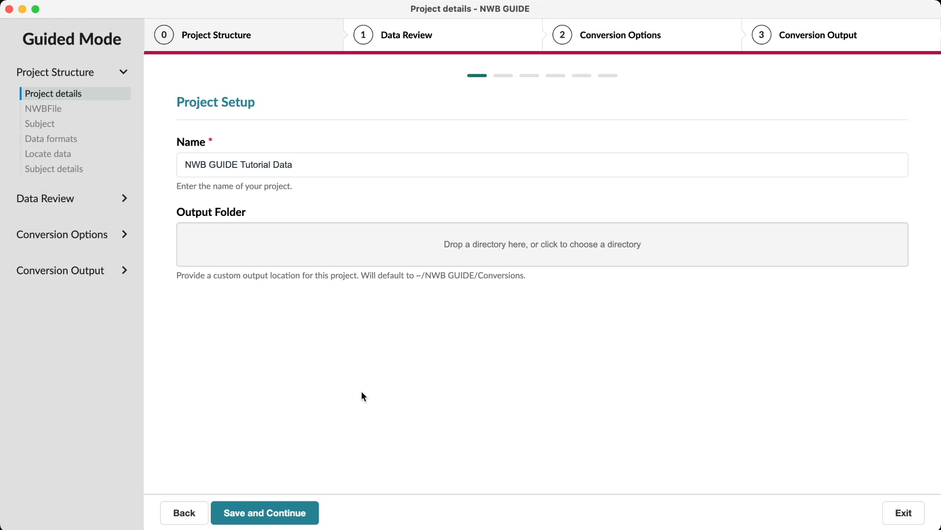
# Save the project setup, NWBFile global metadata and subject global metadata as they are, proceeding to the data formats
pyautogui.click(280, 514)
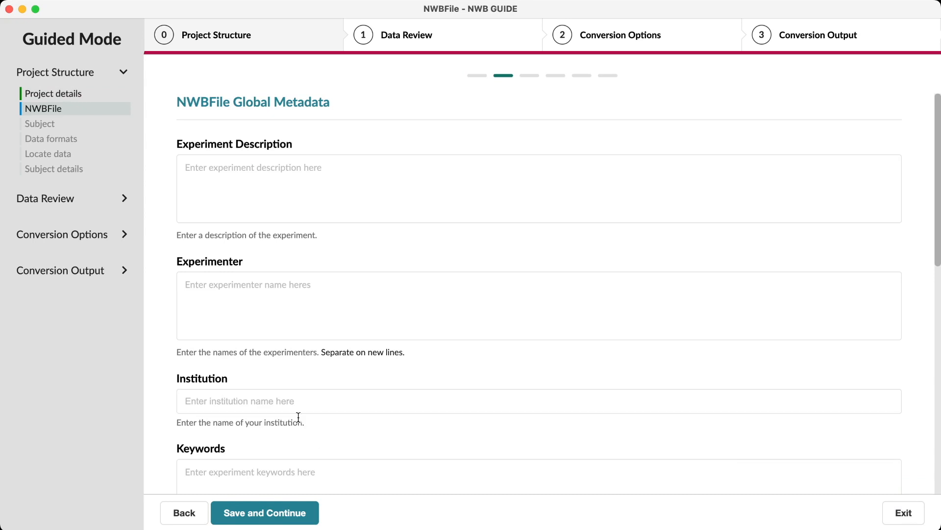
pyautogui.click(275, 512)
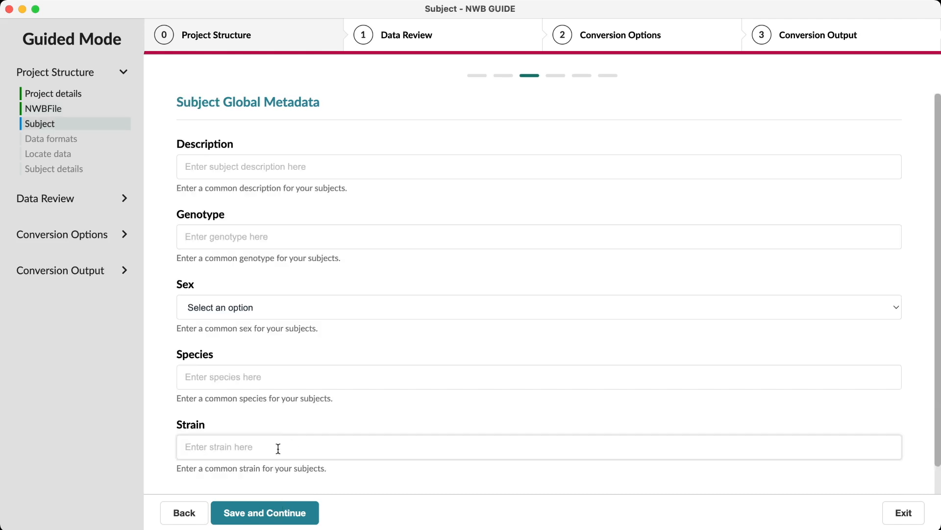
pyautogui.click(258, 512)
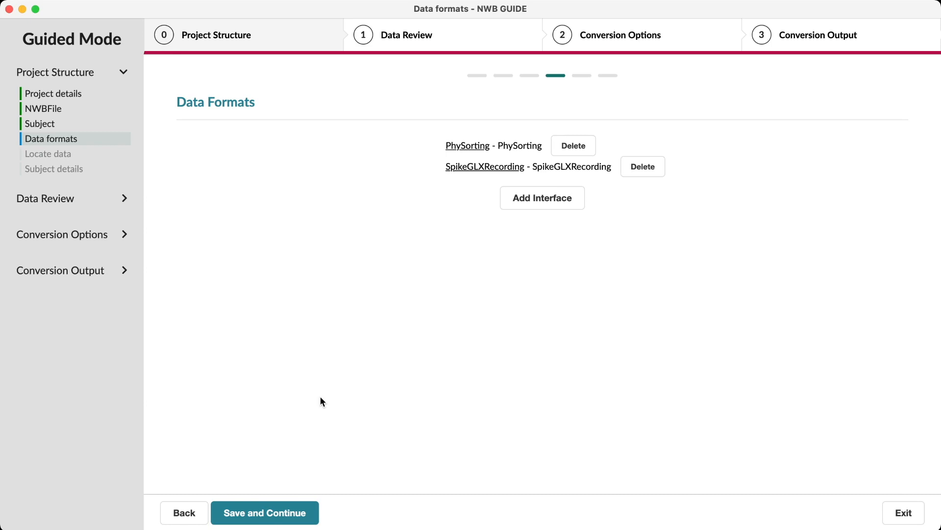
# View the available data interfaces without adding any, and accept the existing data formats and data location settings to reach the subject details
pyautogui.click(563, 199)
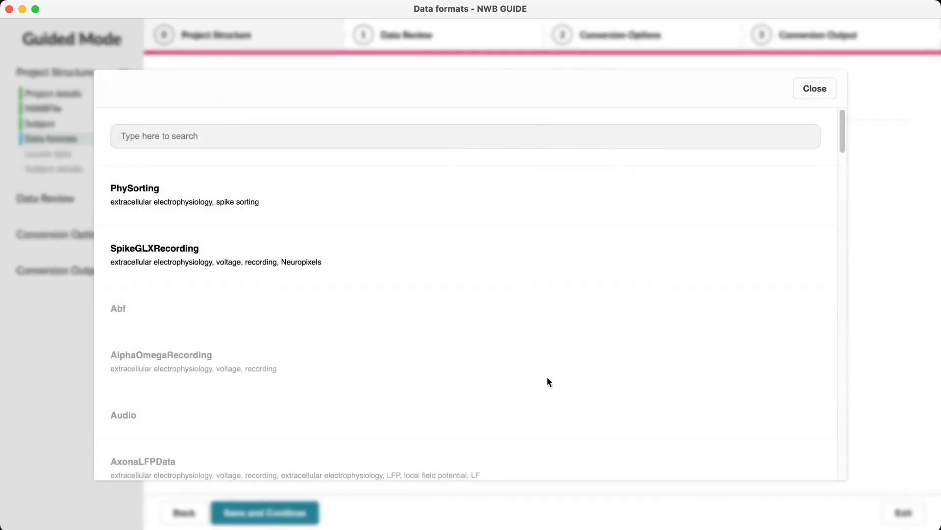
pyautogui.click(812, 90)
pyautogui.click(300, 513)
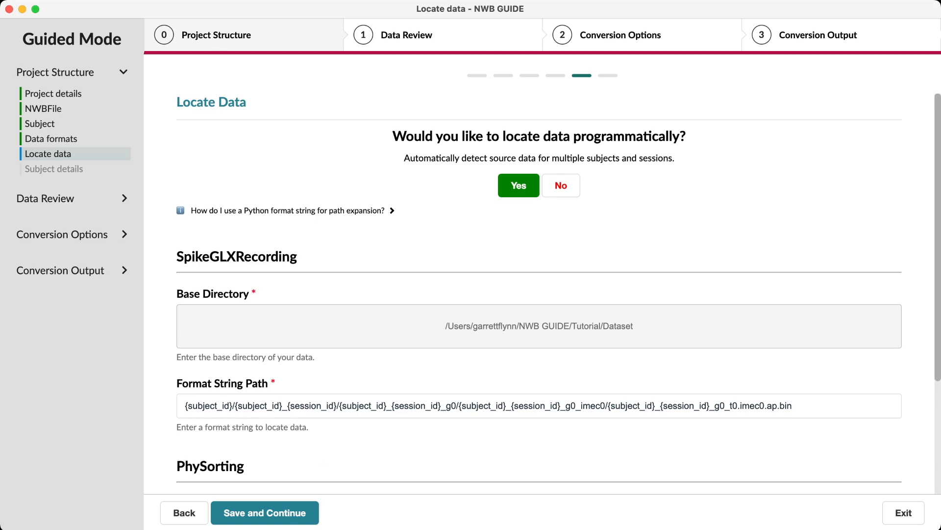
pyautogui.click(294, 515)
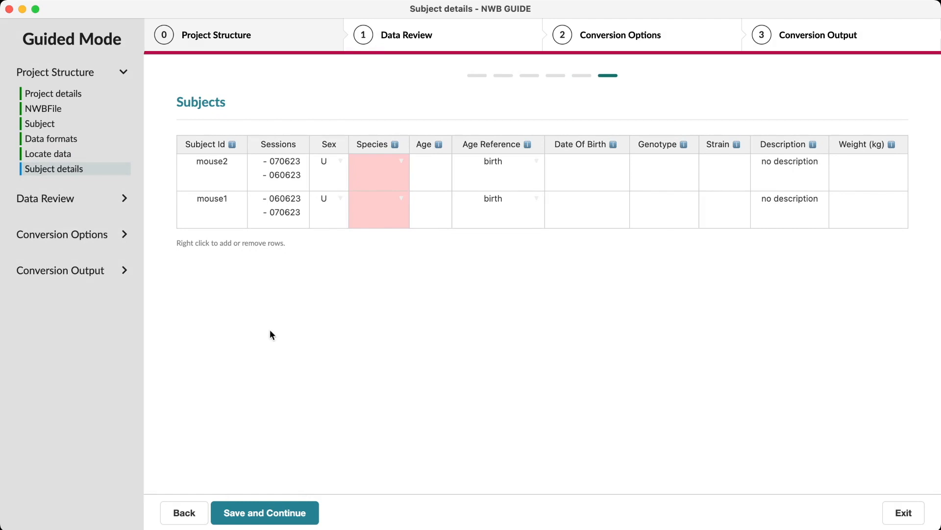
# Set the species to Mus musculus for both mouse2 and mouse1 in the subjects table
pyautogui.click(401, 162)
pyautogui.click(401, 199)
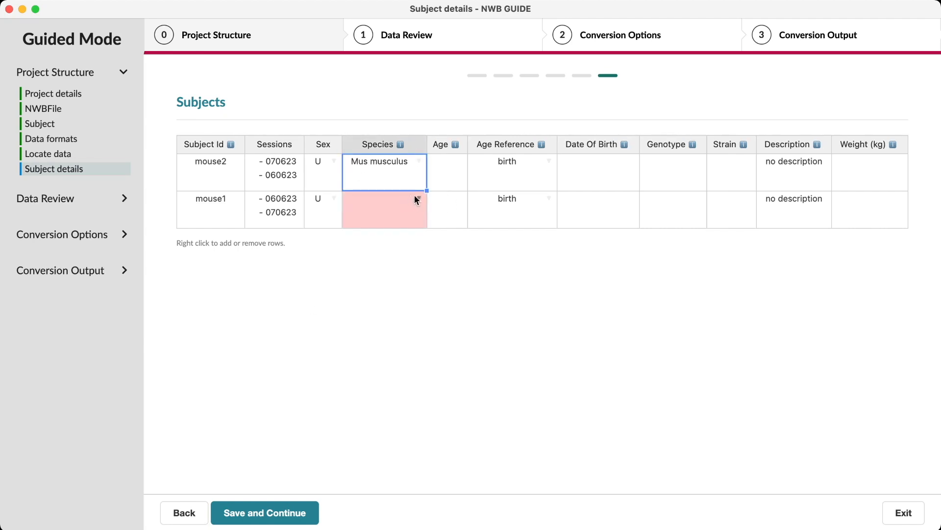
pyautogui.click(416, 199)
pyautogui.click(411, 233)
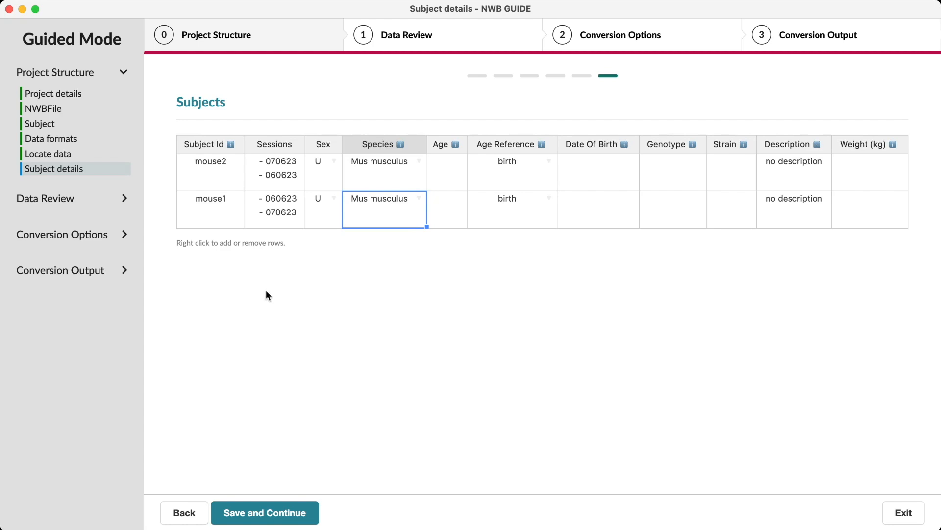
# Add a session named notfound to mouse2 and save the subjects table, proceeding to the source data
pyautogui.doubleClick(266, 174)
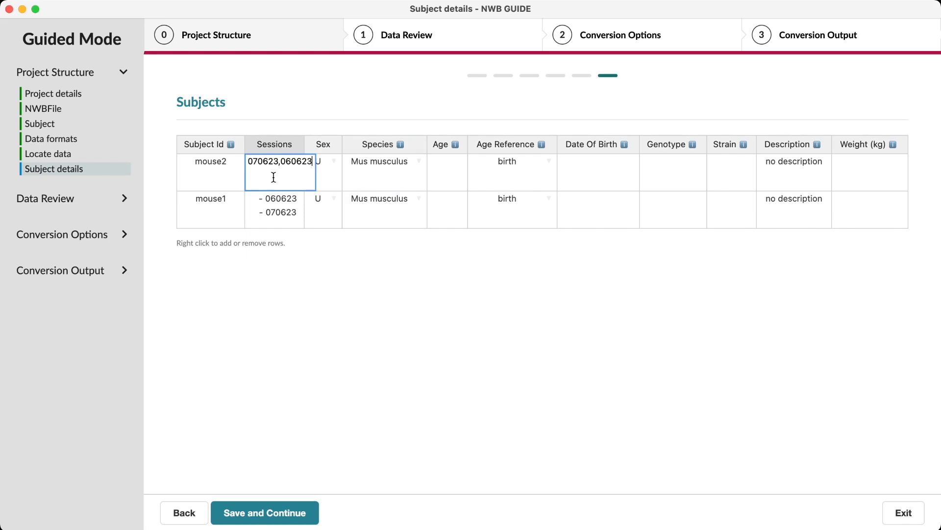
pyautogui.write(', notfound')
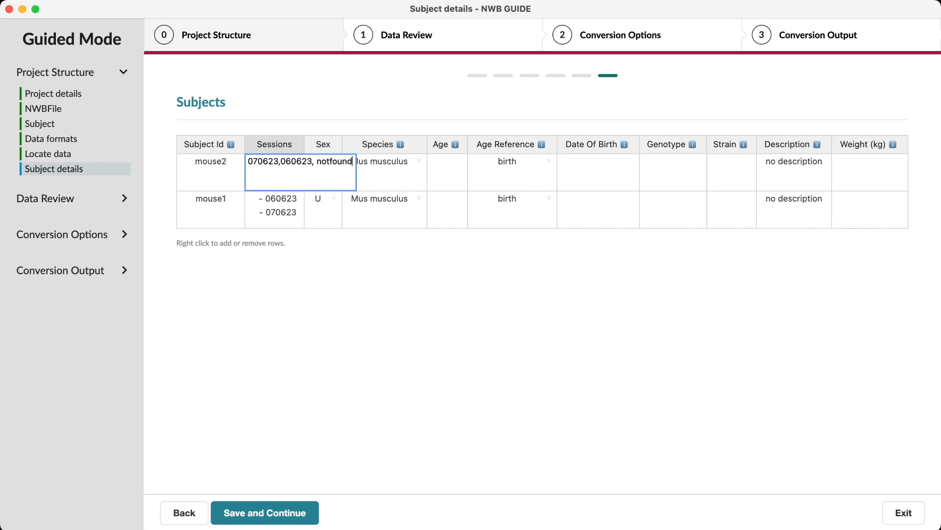
pyautogui.click(272, 273)
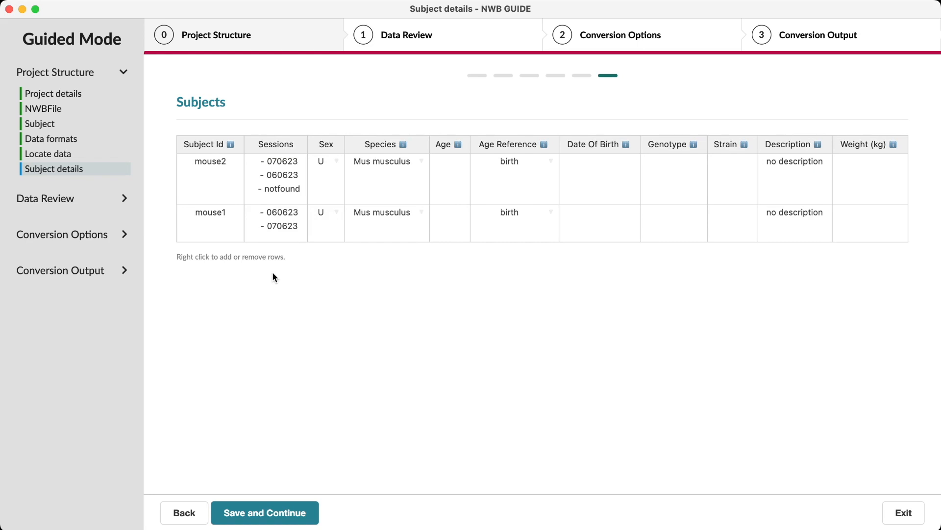
pyautogui.rightClick(268, 237)
pyautogui.click(219, 294)
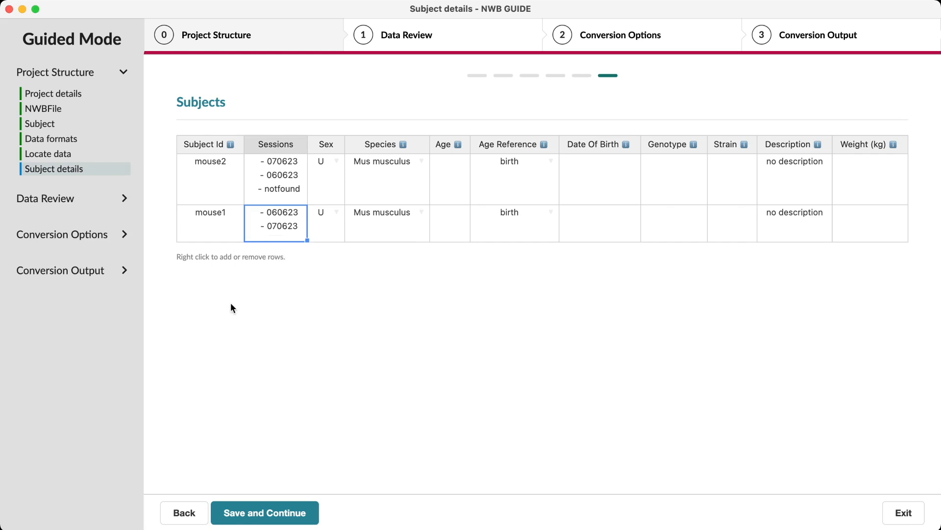
pyautogui.click(268, 512)
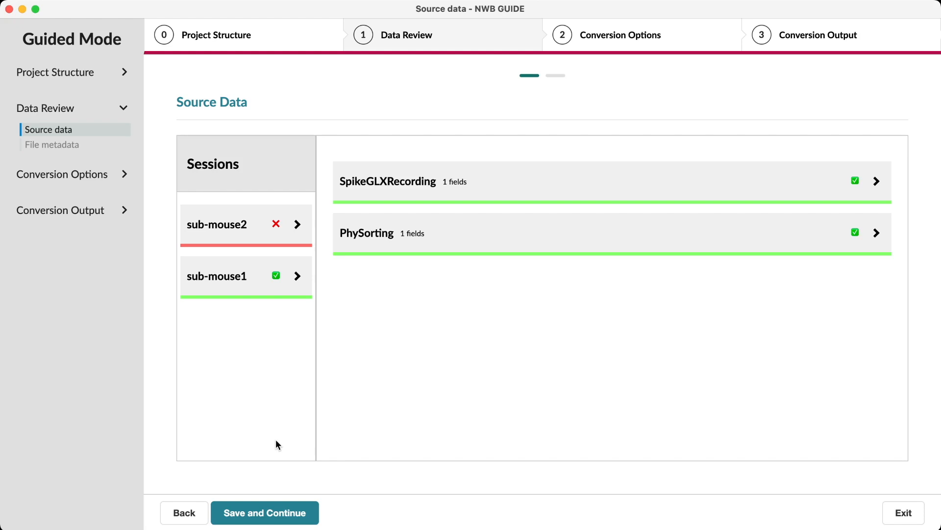
# For mouse2's ses-notfound, set the SpikeGLXRecording file to mouse2_070623_g0_t0.imec0.lf.bin and the PhySorting folder to phy_example_0, and save the source data
pyautogui.click(290, 230)
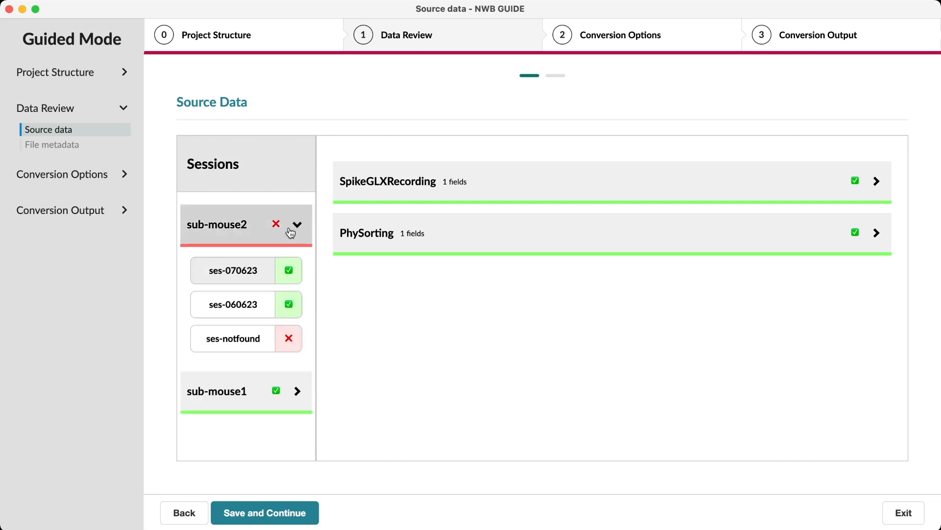
pyautogui.click(271, 336)
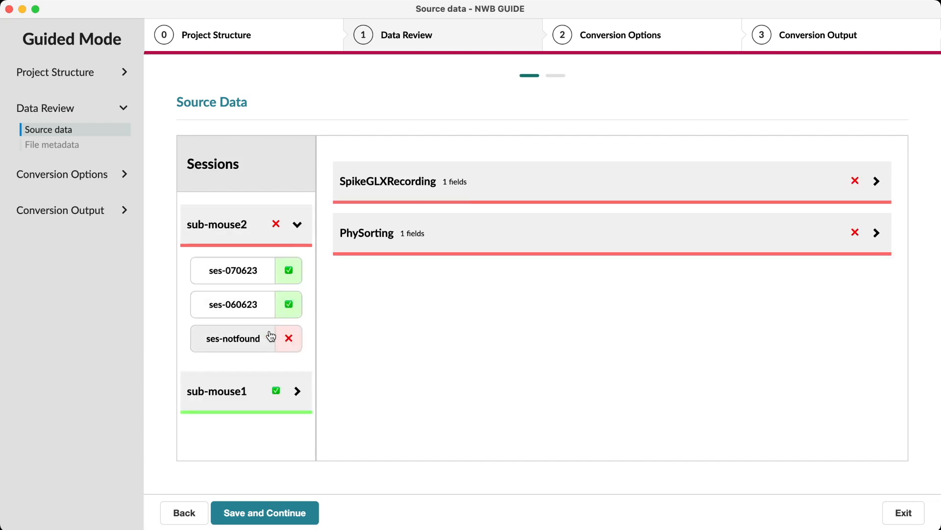
pyautogui.click(464, 199)
pyautogui.click(486, 407)
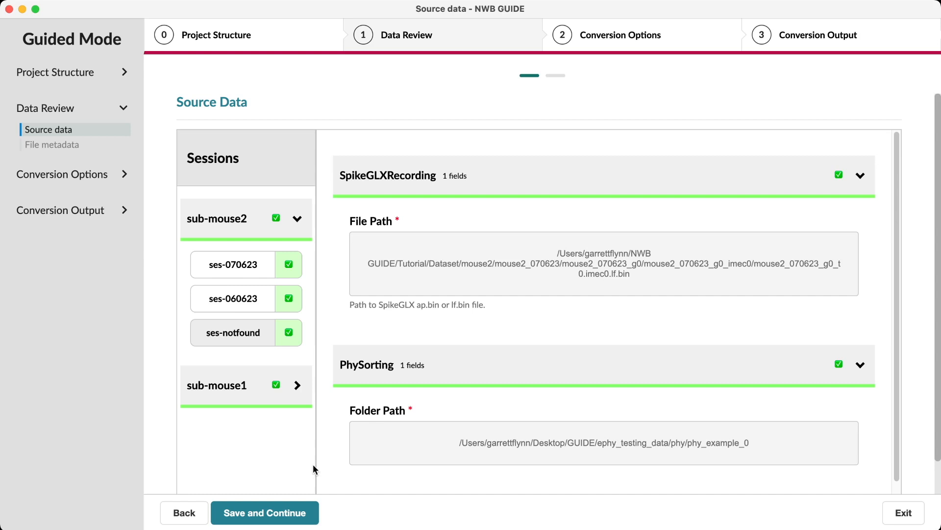
pyautogui.click(284, 510)
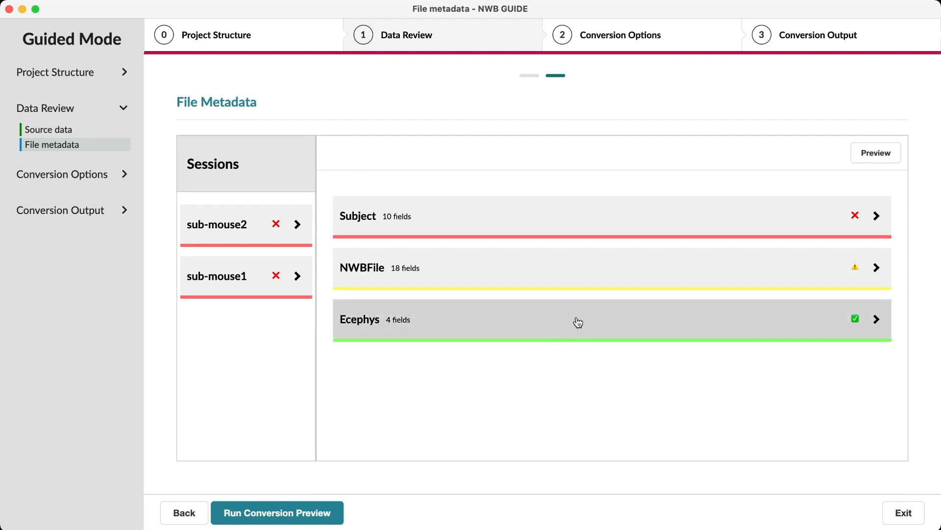
# Examine the Subject and NWBFile sections of the file metadata for flagged errors and missing fields
pyautogui.click(582, 227)
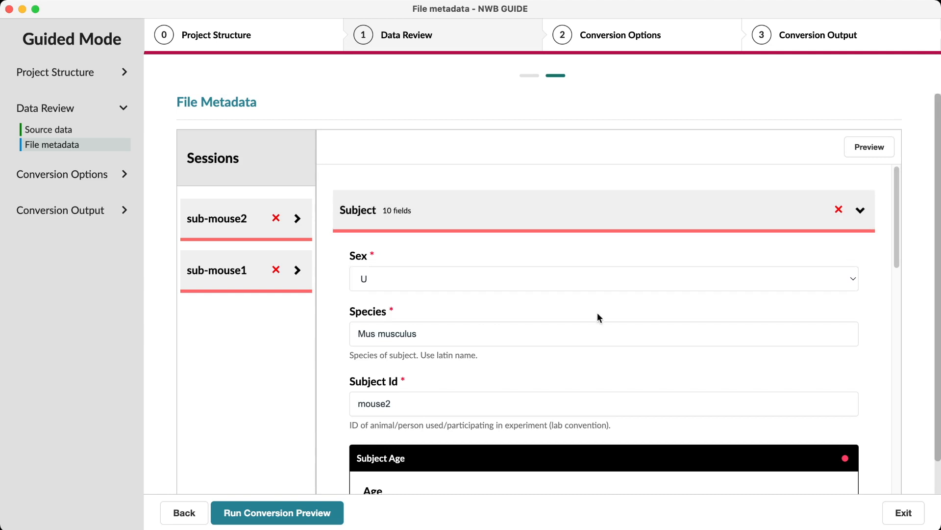
pyautogui.scroll(-2, 597, 314)
pyautogui.scroll(-2, 597, 319)
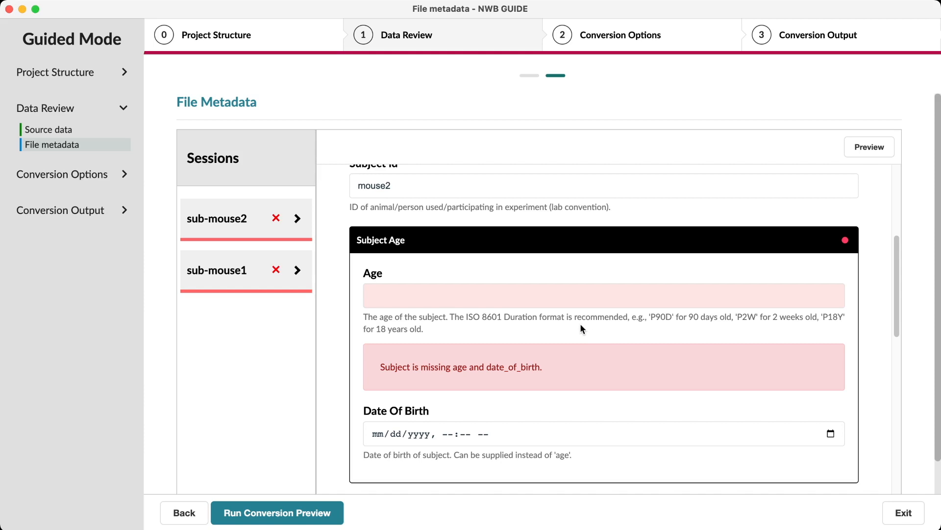
pyautogui.scroll(2, 579, 325)
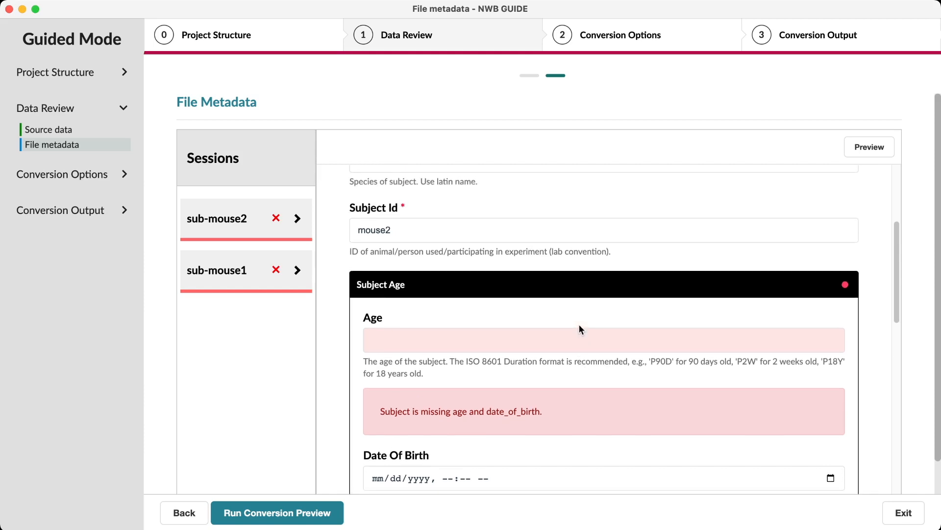
pyautogui.scroll(2, 547, 239)
pyautogui.click(539, 204)
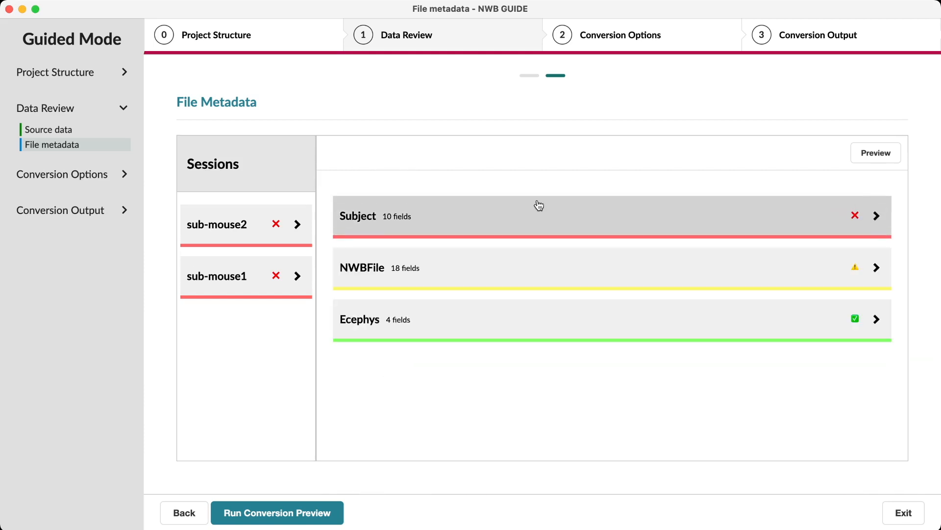
pyautogui.click(544, 275)
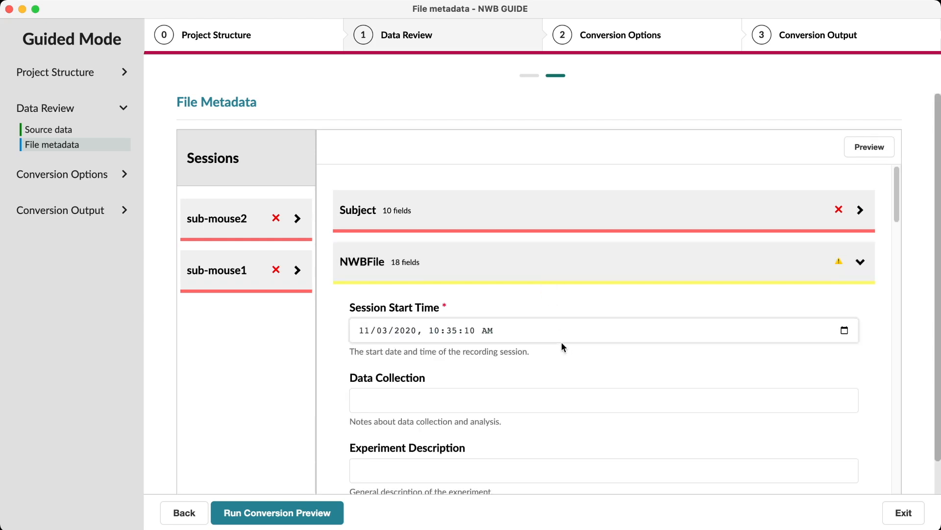
pyautogui.scroll(-1, 566, 344)
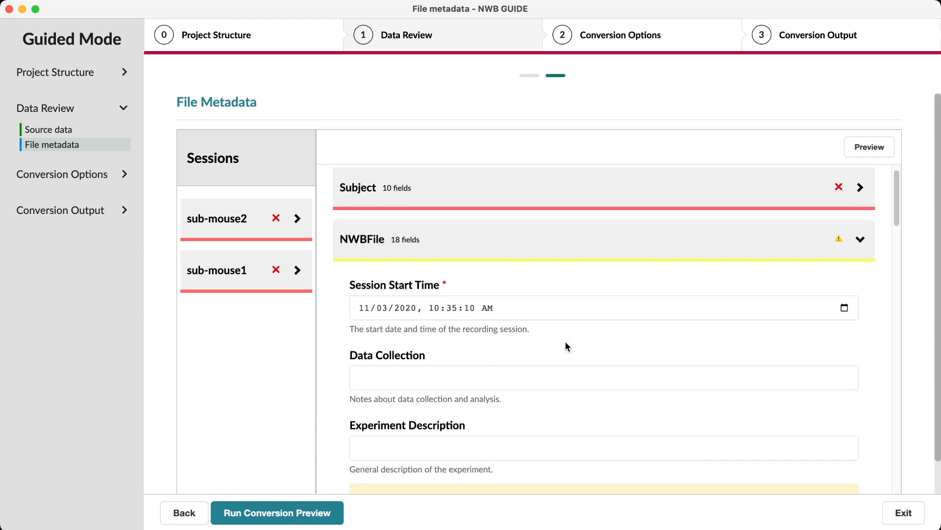
pyautogui.scroll(-5, 566, 341)
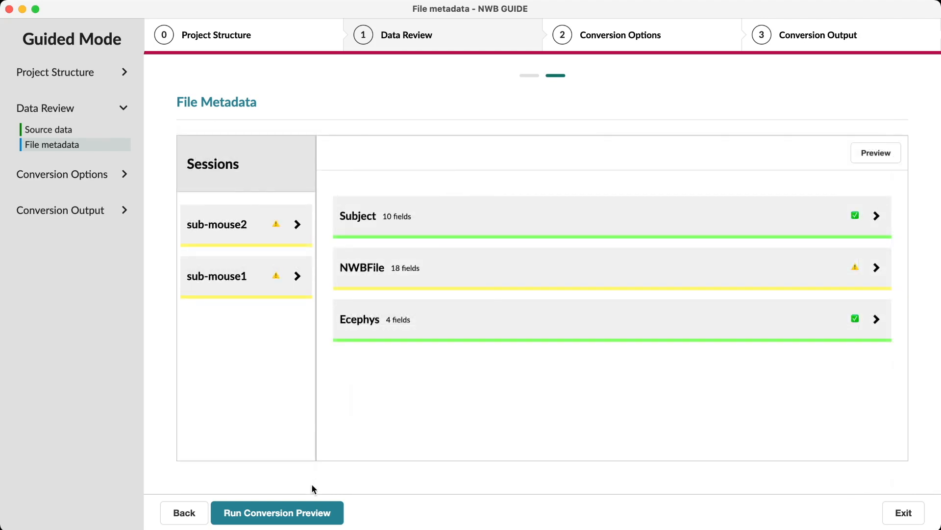
# Run the conversion preview, review the generated NWB file's contents, and run the full conversion
pyautogui.click(294, 512)
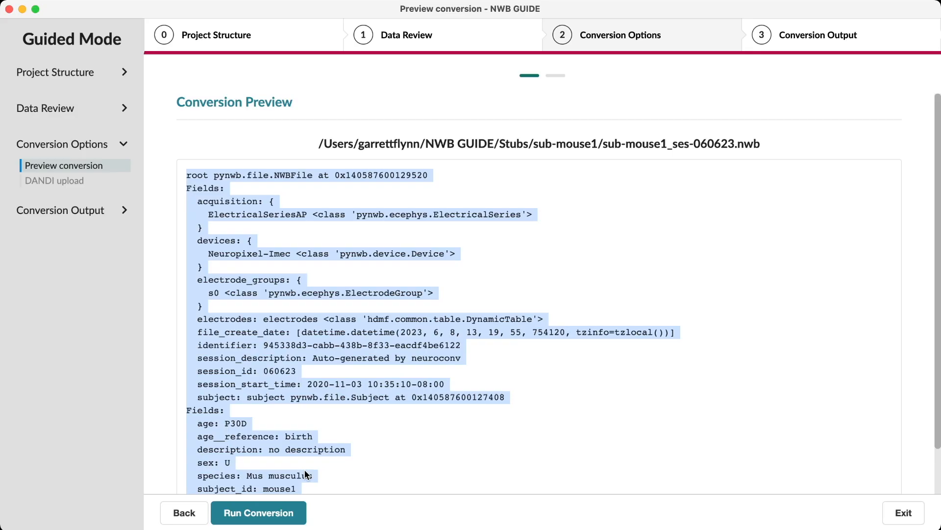
pyautogui.scroll(-2, 340, 396)
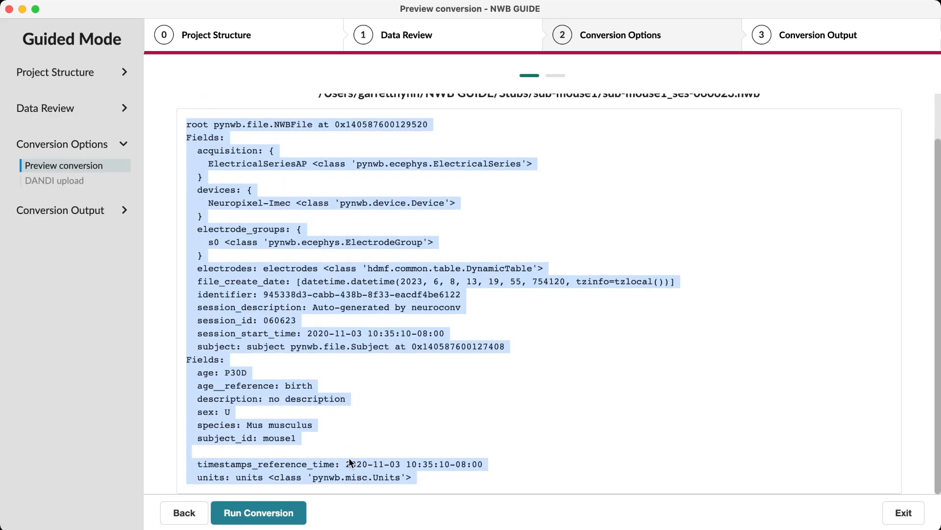
pyautogui.click(284, 512)
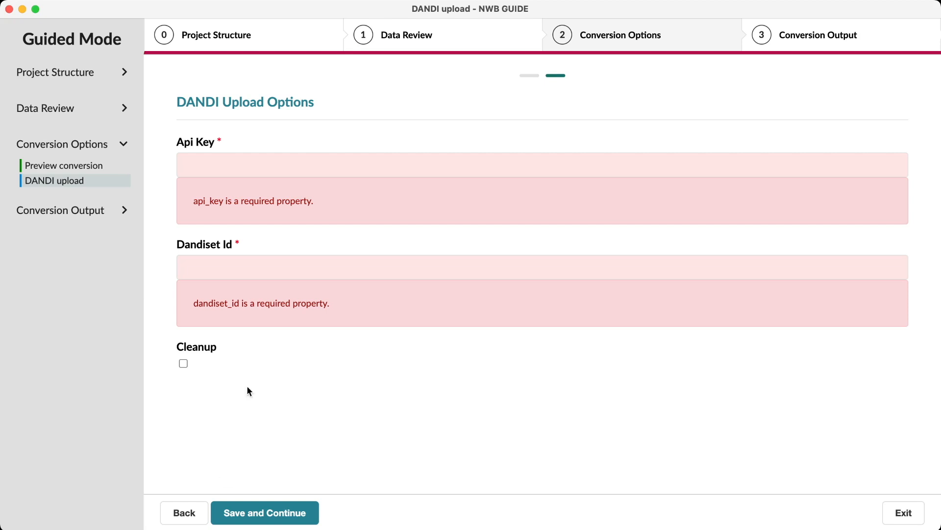
# Enter the DANDI API key and the Dandiset ID 207698, leave Cleanup off, and start the upload to DANDI
pyautogui.click(274, 163)
pyautogui.press('super+v')
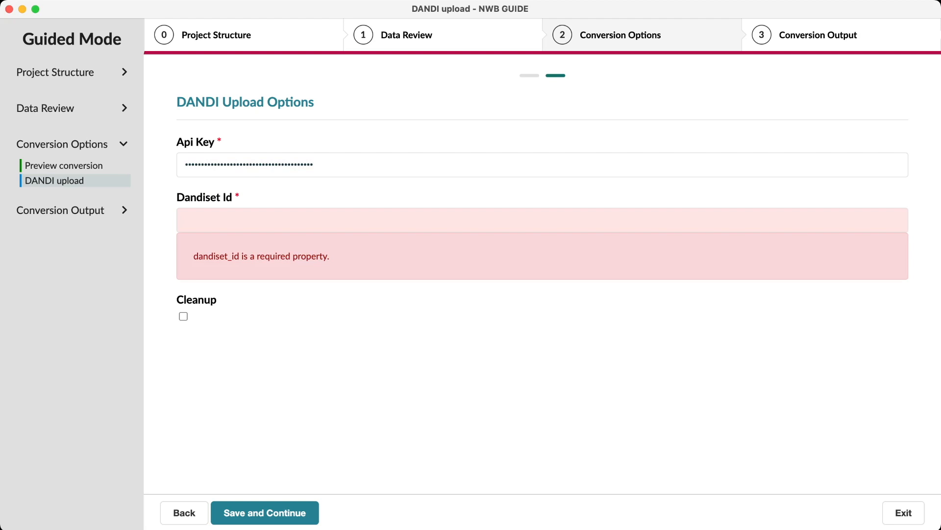
pyautogui.click(191, 213)
pyautogui.write('207698')
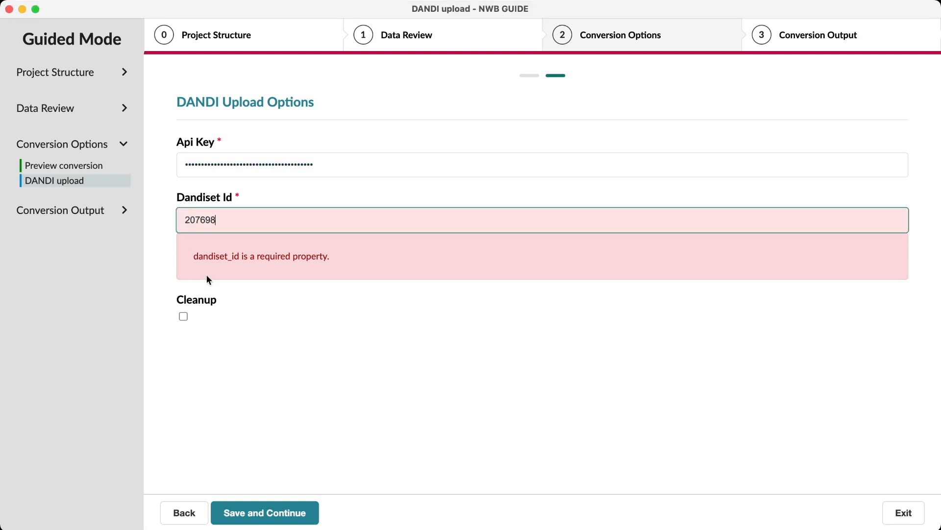
pyautogui.click(285, 336)
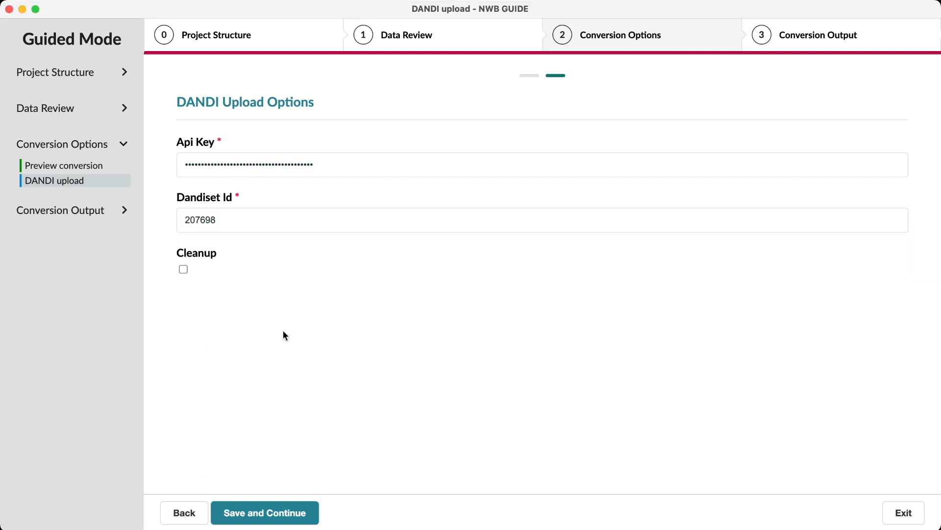
pyautogui.click(275, 511)
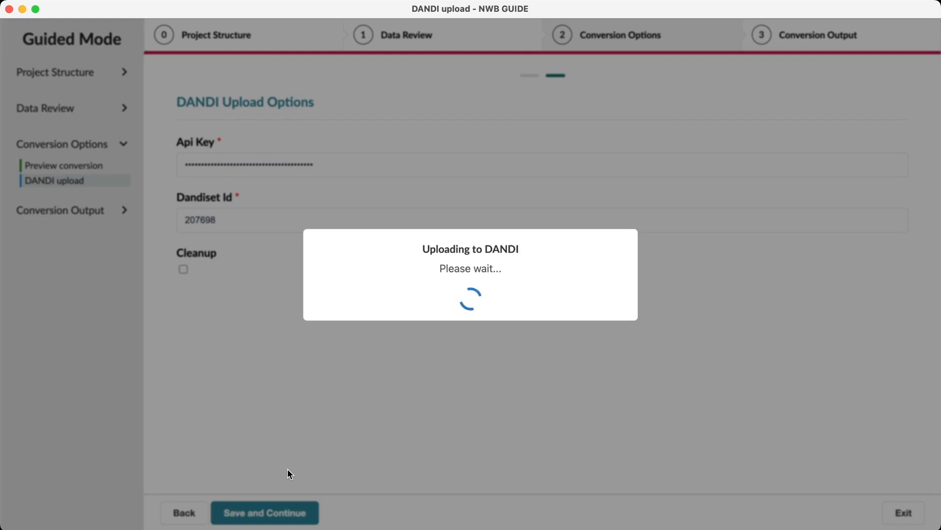